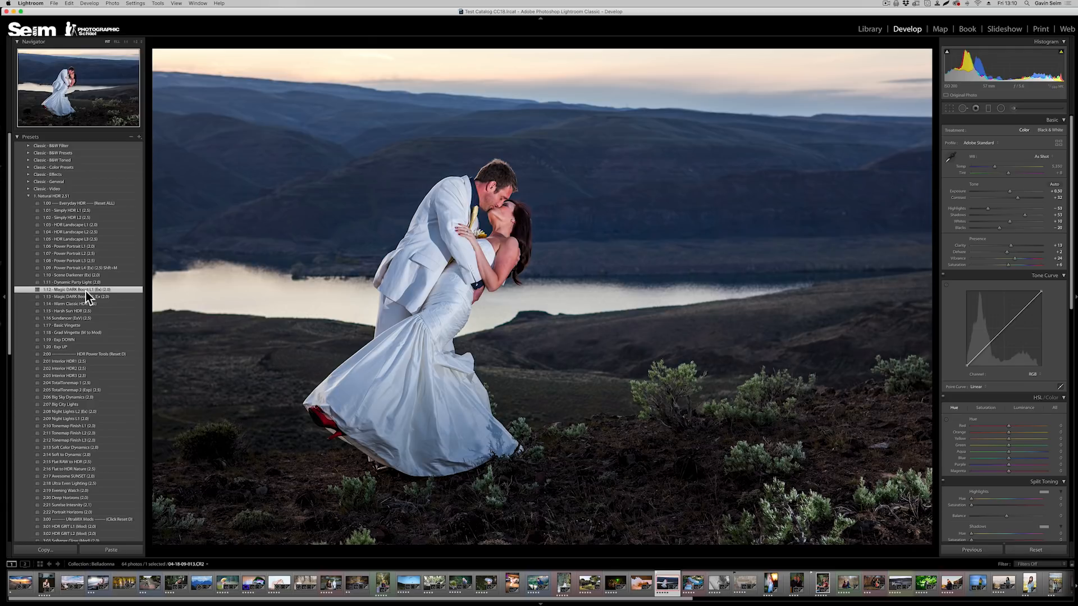
# Reveal the 1:12 Magic DARK Boost L1 (Ex) (2.0) preset file in Finder and reposition the Finder window.
pyautogui.rightClick(86, 291)
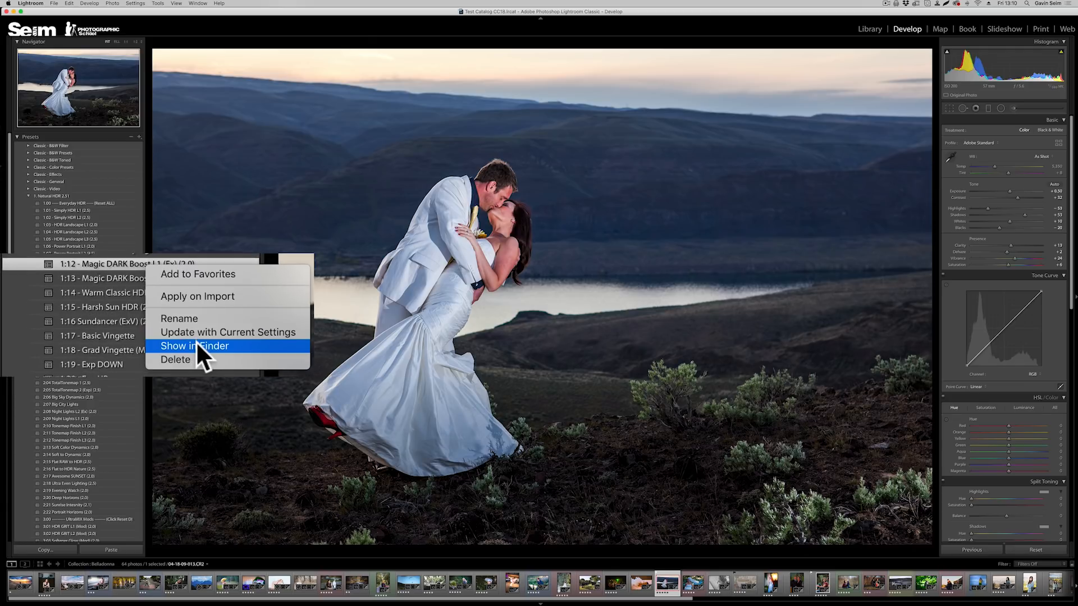
pyautogui.click(111, 330)
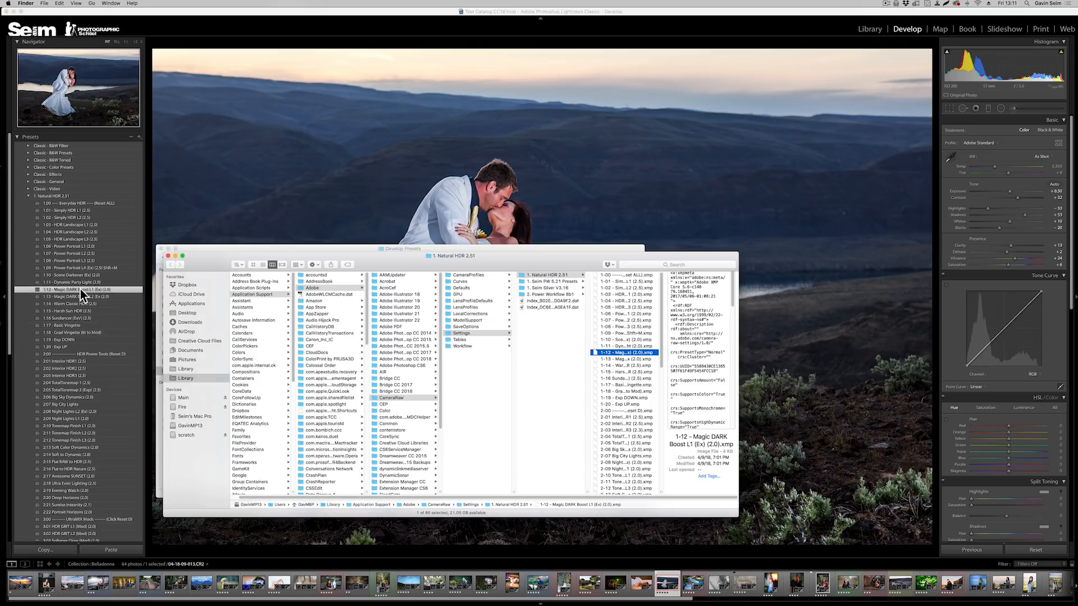
pyautogui.moveTo(563, 264); pyautogui.dragTo(547, 236)
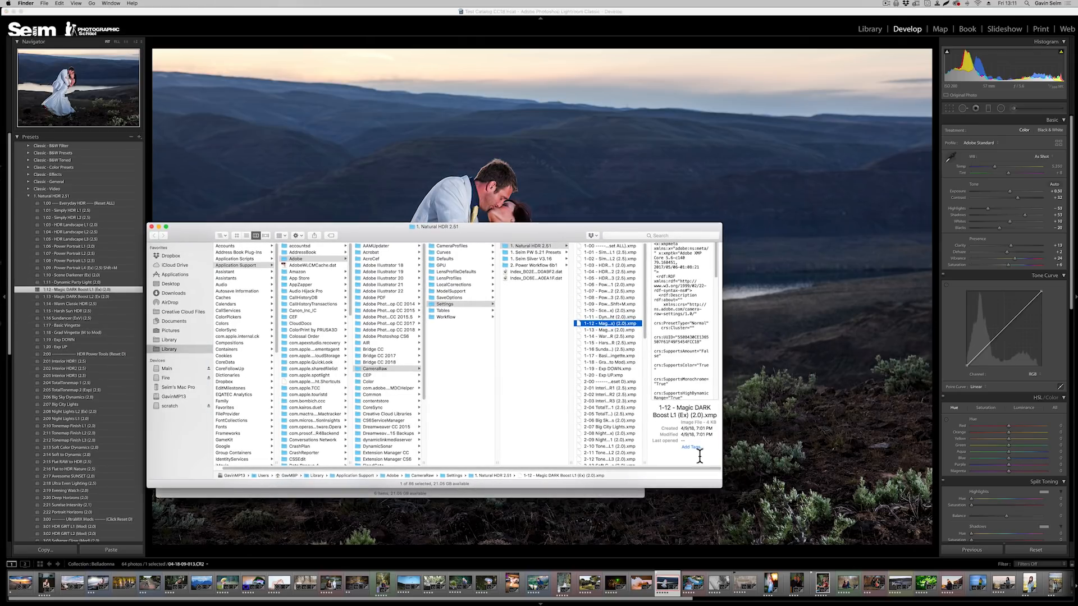
pyautogui.moveTo(723, 489); pyautogui.dragTo(806, 543)
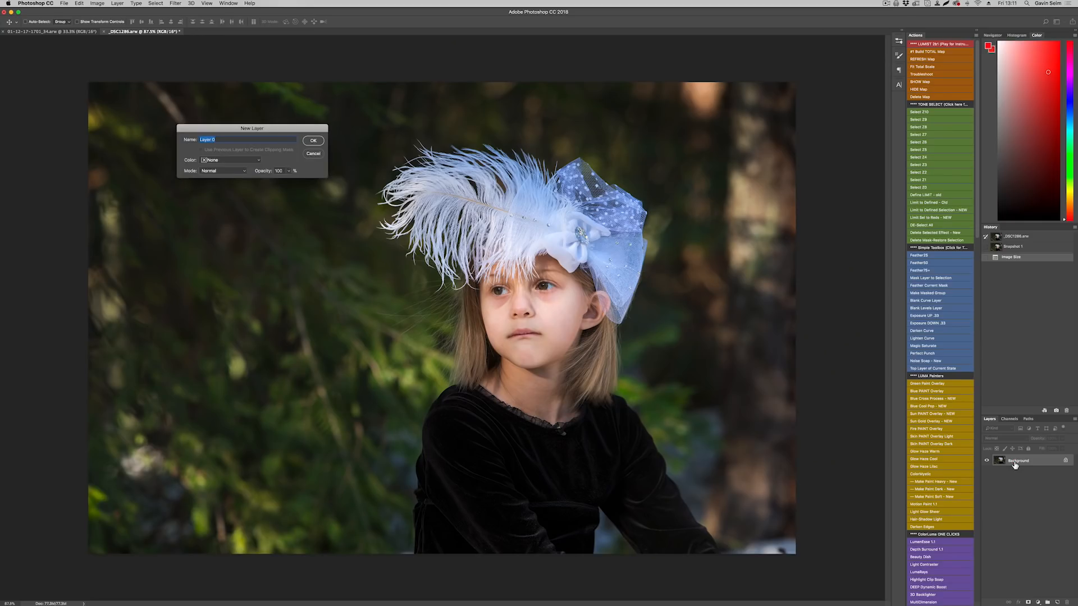
pyautogui.press('Return')
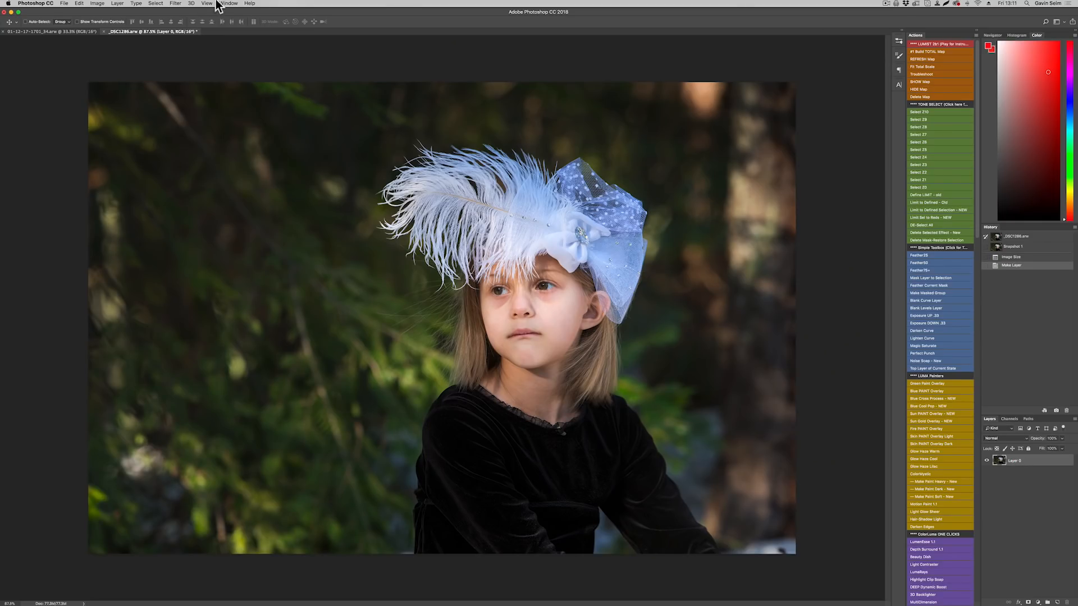
# Try applying the 1:01 - SUPER Simple X (PW5.2) preset to the layer through the Camera Raw Filter.
pyautogui.click(175, 3)
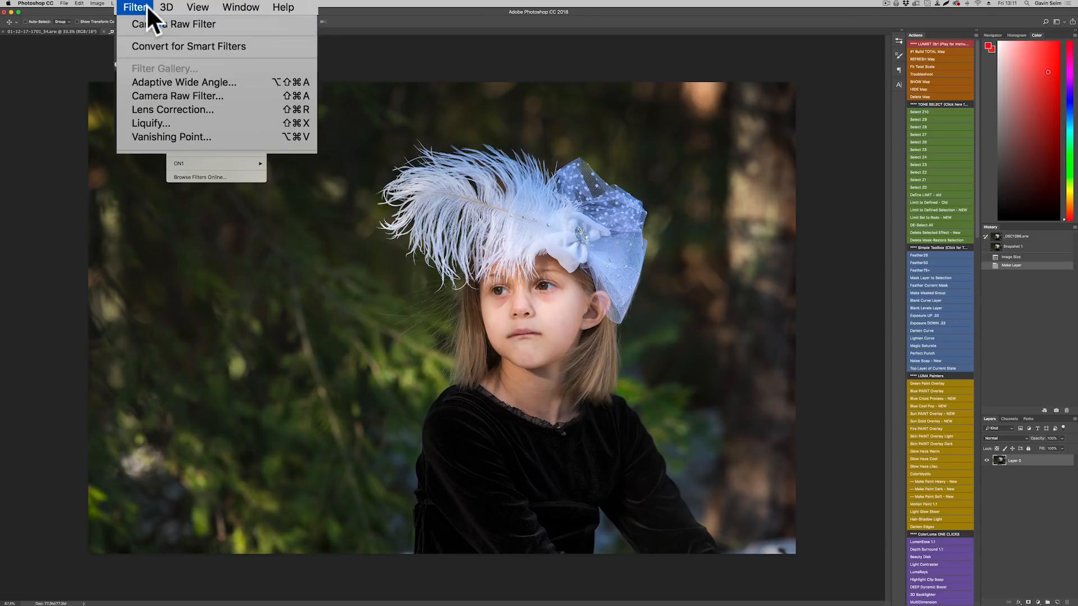
pyautogui.click(170, 95)
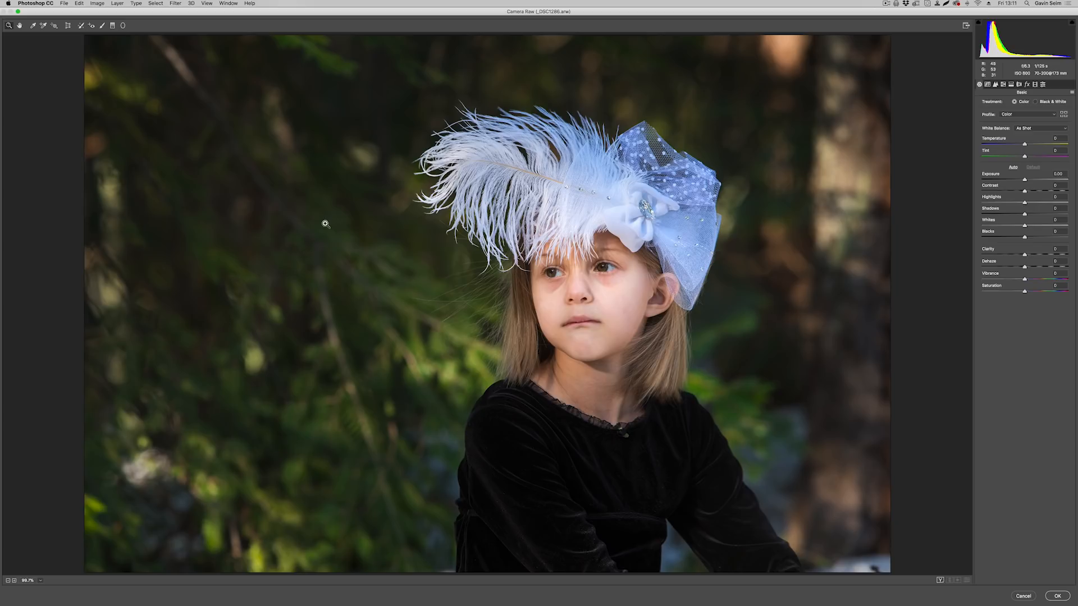
pyautogui.click(1043, 85)
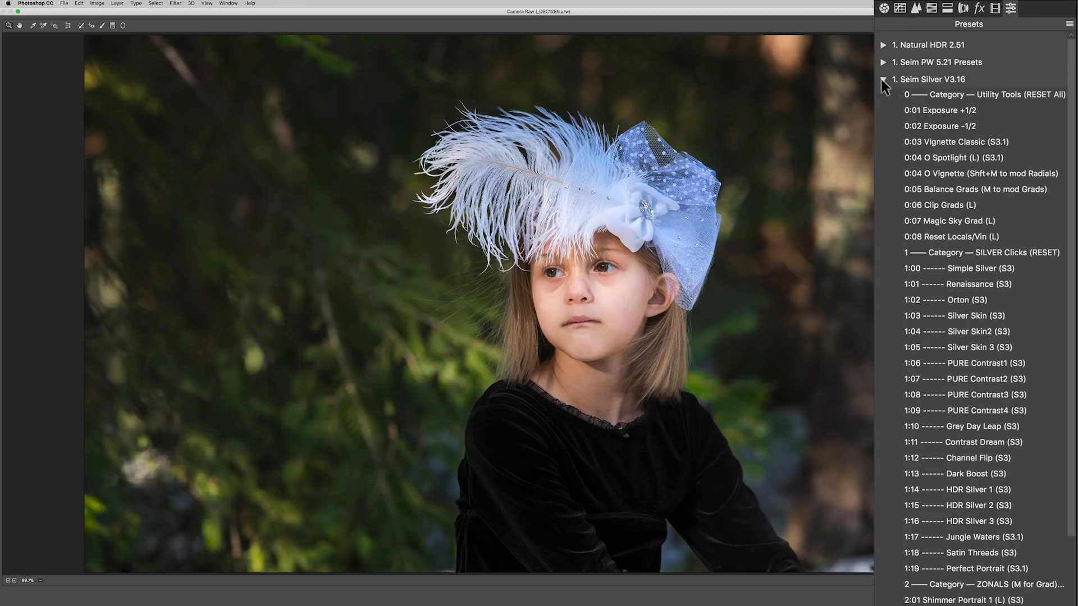
pyautogui.click(882, 79)
pyautogui.click(883, 62)
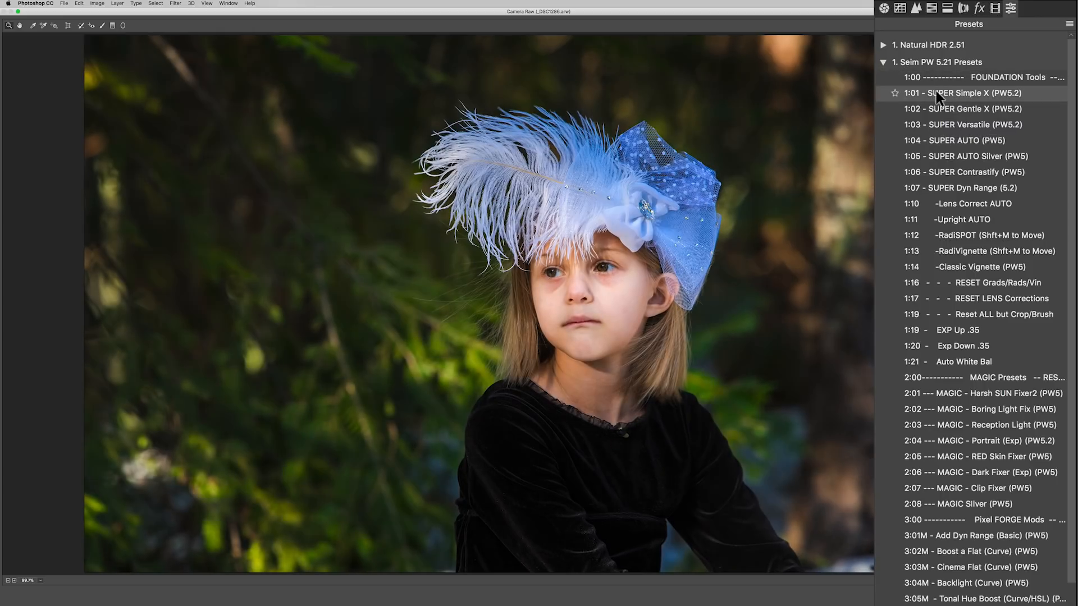
pyautogui.click(936, 93)
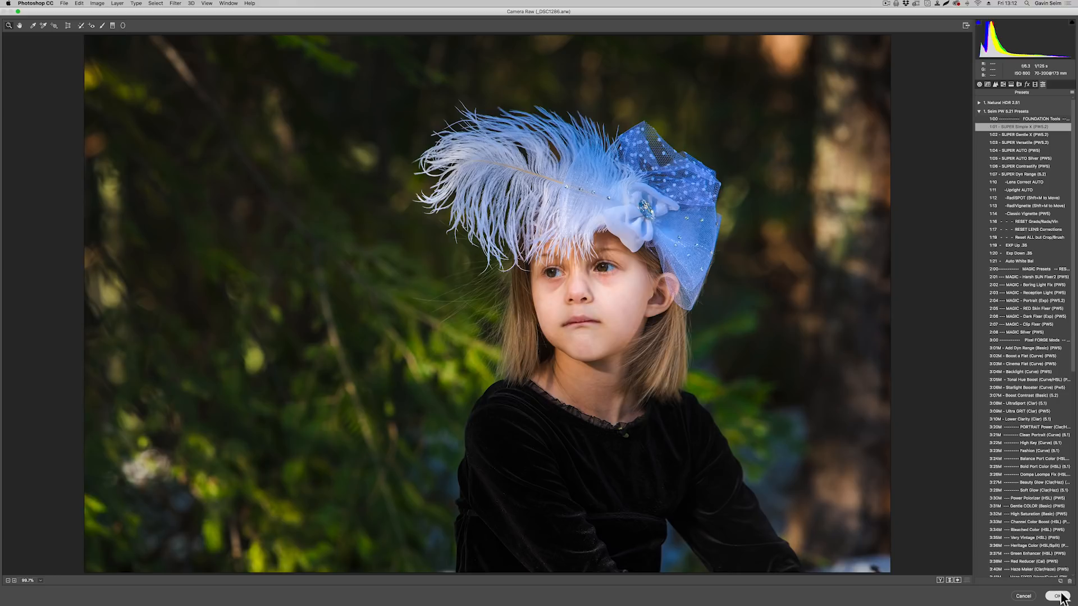
pyautogui.click(1057, 597)
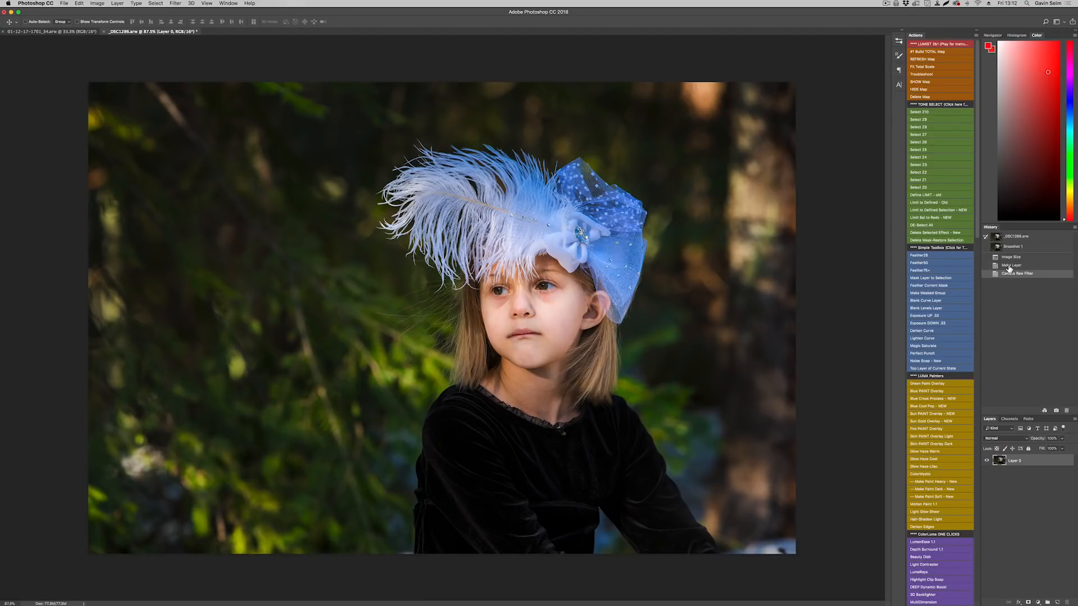
# Convert Layer 0 to a smart object.
pyautogui.rightClick(1017, 461)
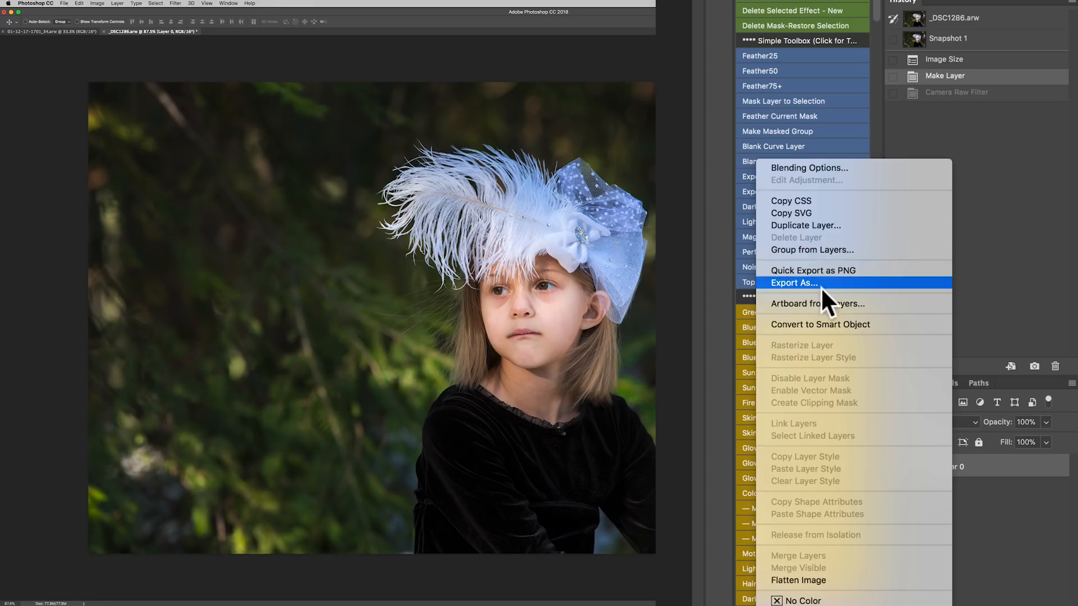
pyautogui.click(830, 319)
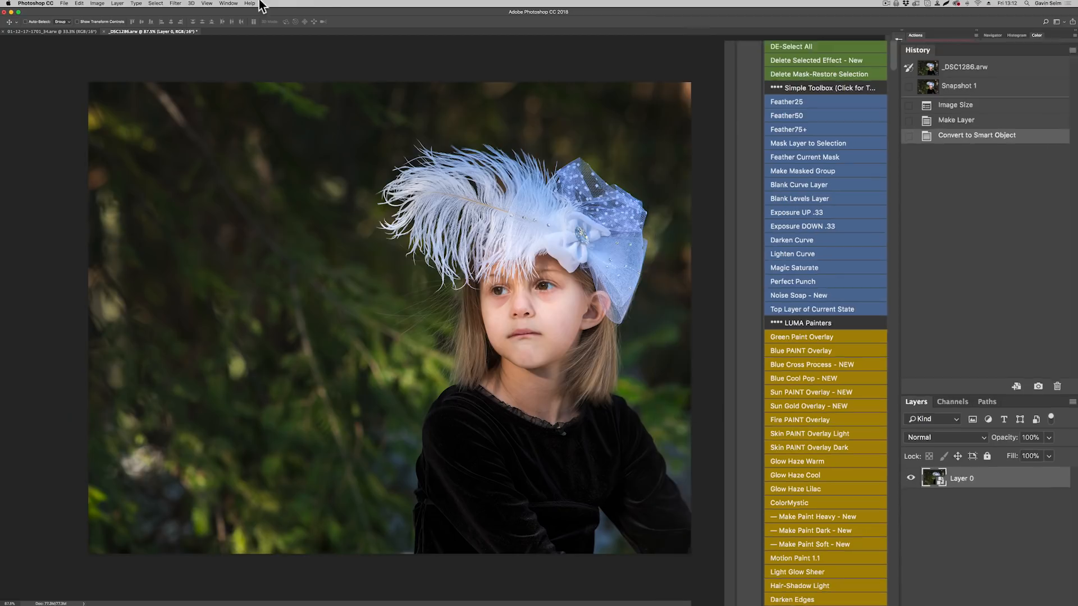
# Apply the 1:01 - SUPER Simple X (PW5.2) preset as a smart Camera Raw Filter on Layer 0.
pyautogui.click(228, 3)
pyautogui.moveTo(179, 7)
pyautogui.click(194, 11)
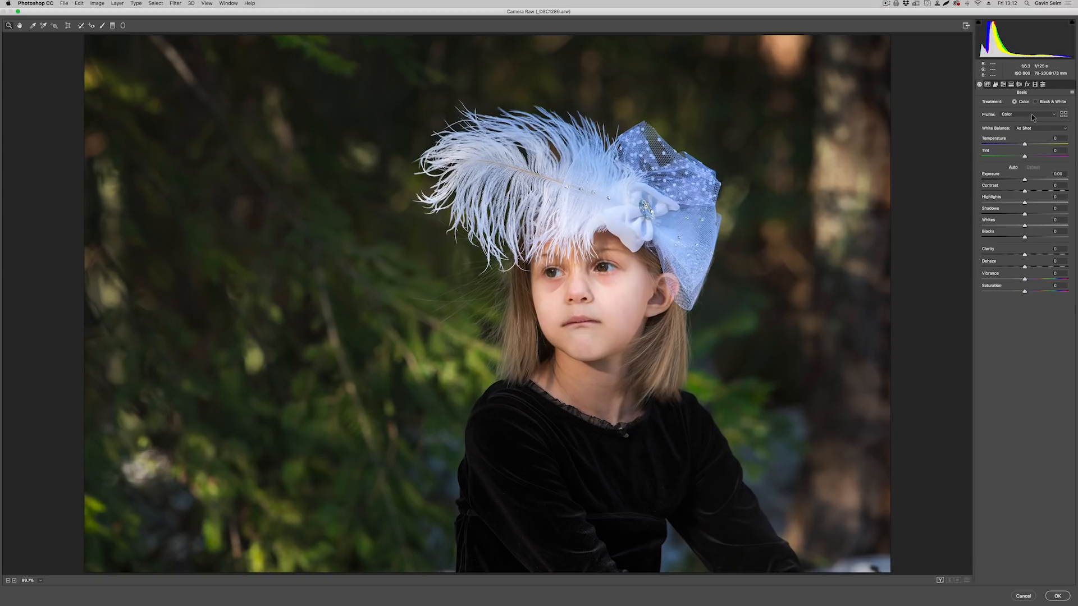
pyautogui.click(1043, 84)
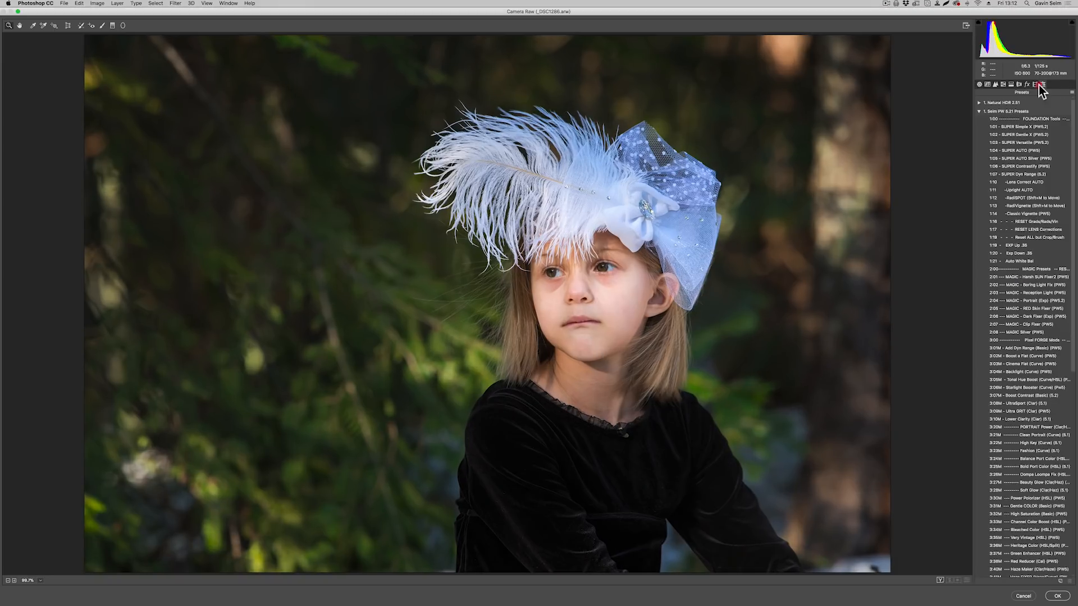
pyautogui.click(1020, 130)
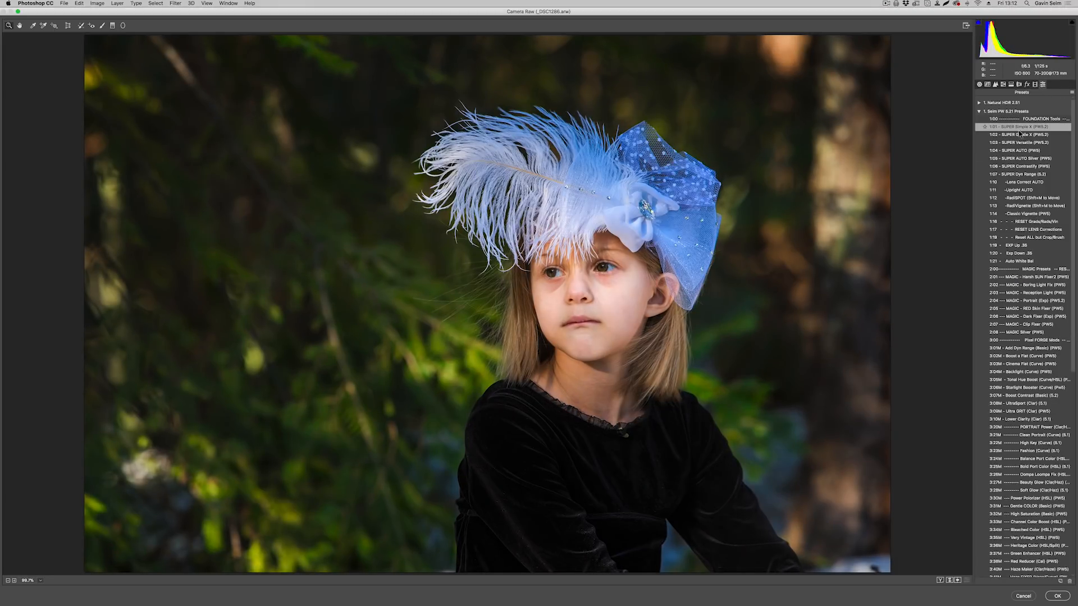
pyautogui.click(1056, 596)
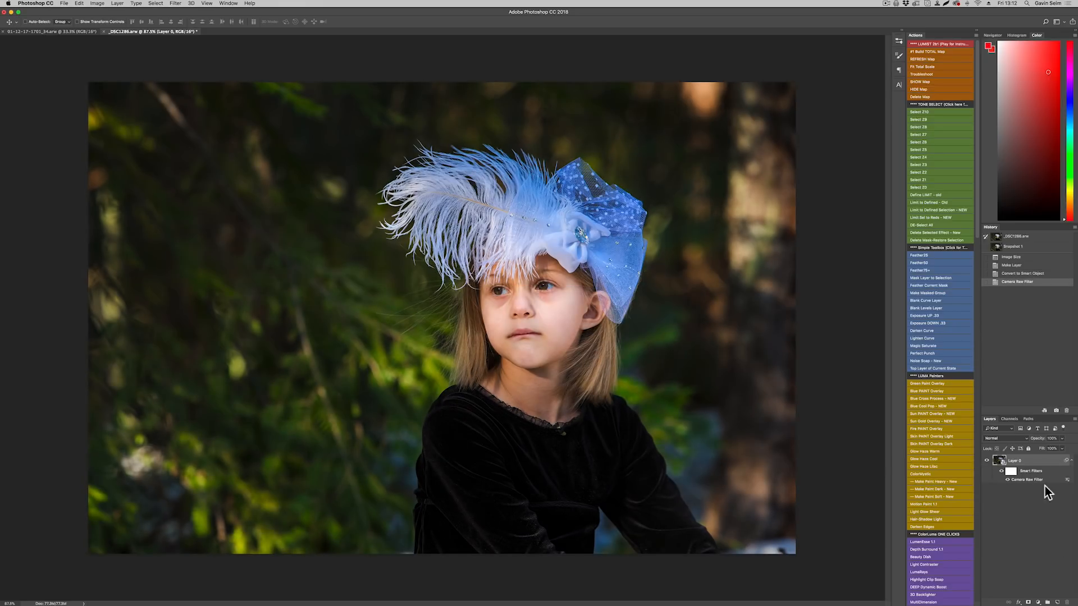
# Toggle the Camera Raw smart filter off and on, and reopen its settings to review them without changes.
pyautogui.click(1007, 479)
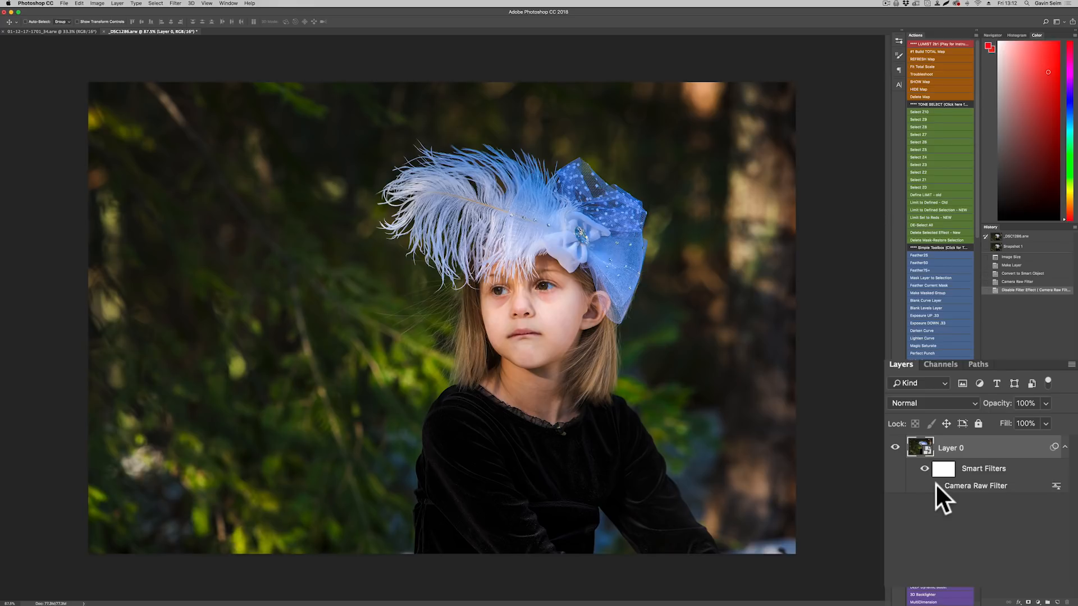
pyautogui.click(936, 485)
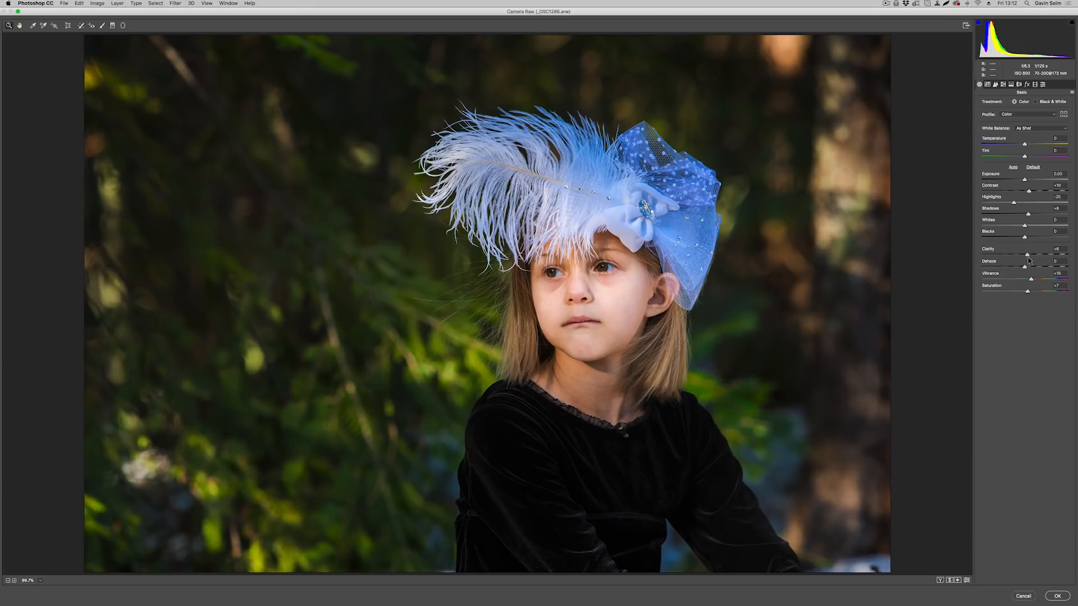
pyautogui.click(1023, 595)
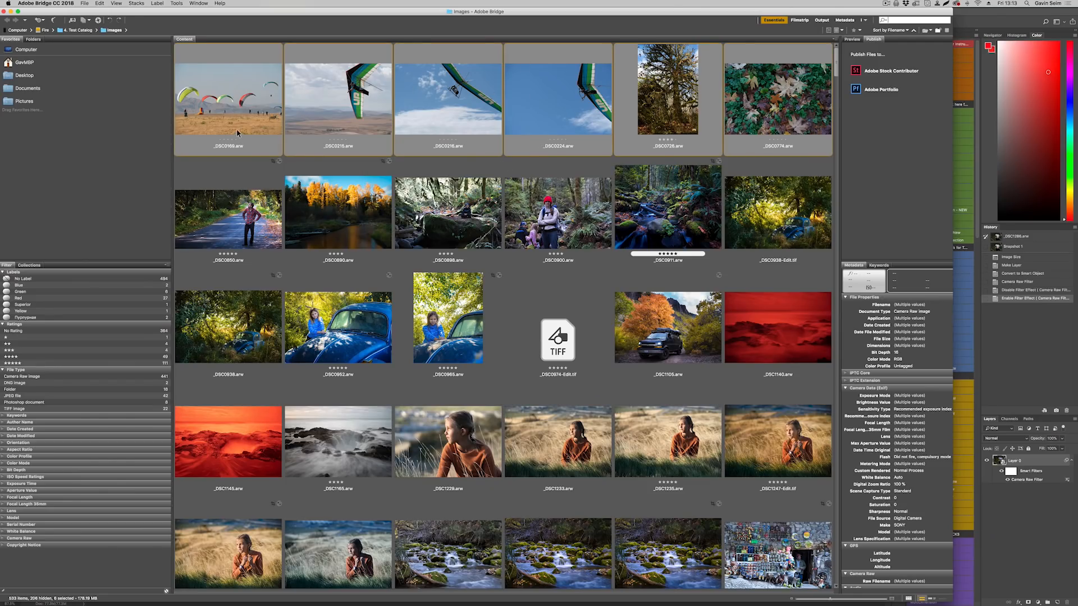
# Open the selected Bridge images in Camera Raw and apply the 1:03 - HDR Landscape L1 (2.0) preset to _DSC0169.
pyautogui.rightClick(230, 96)
pyautogui.click(261, 111)
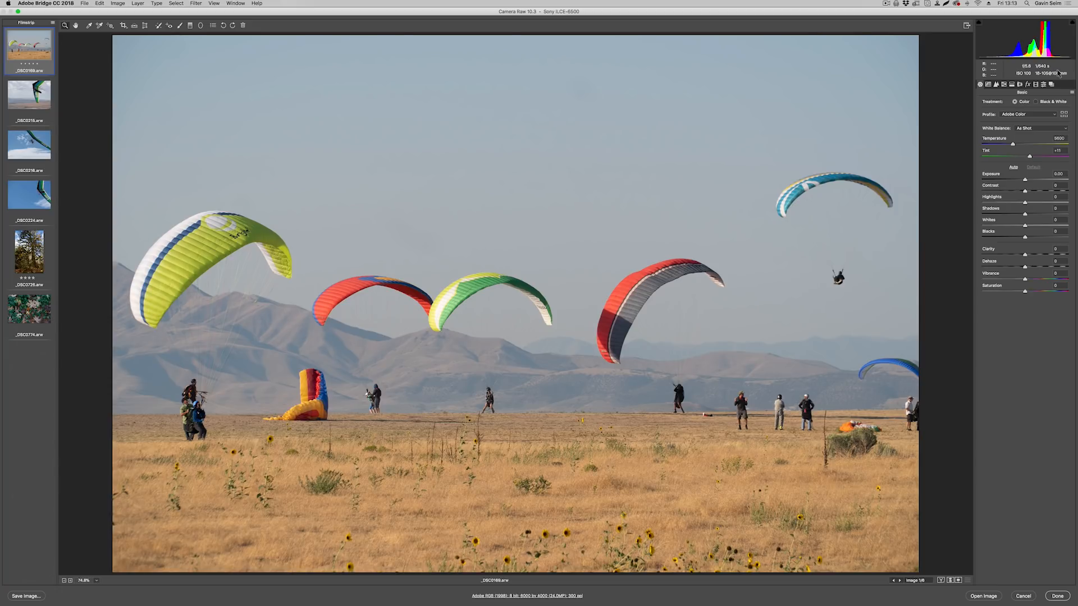
pyautogui.click(1043, 85)
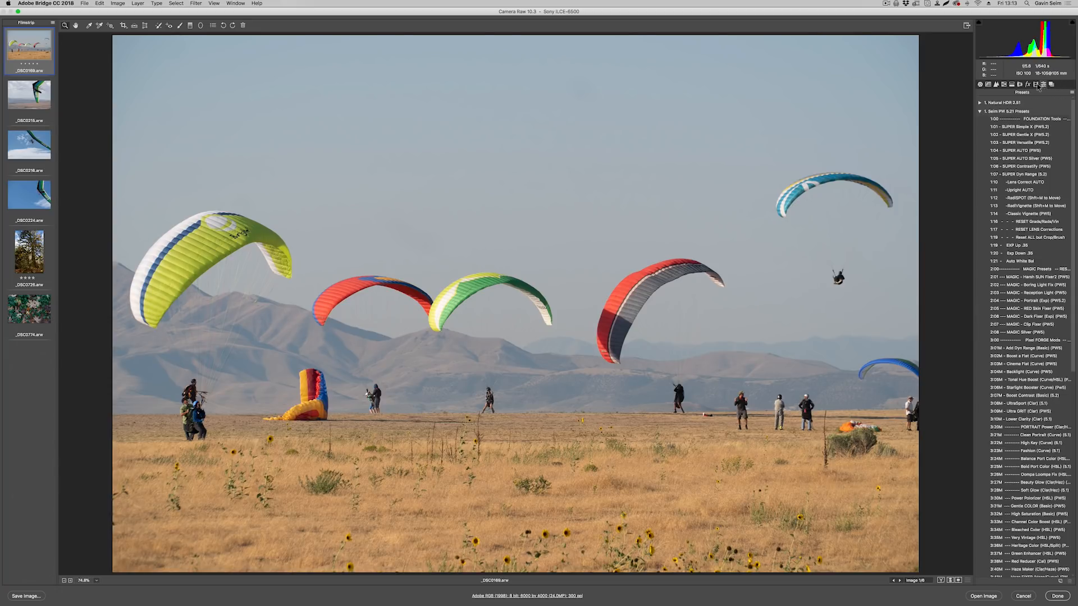
pyautogui.click(980, 104)
pyautogui.click(995, 119)
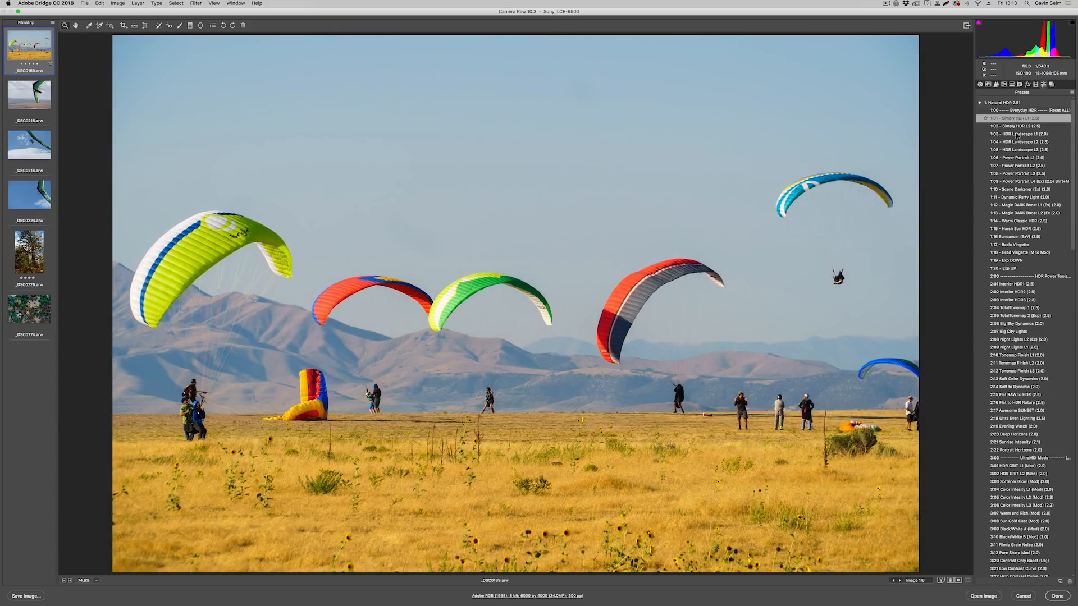
pyautogui.click(1016, 135)
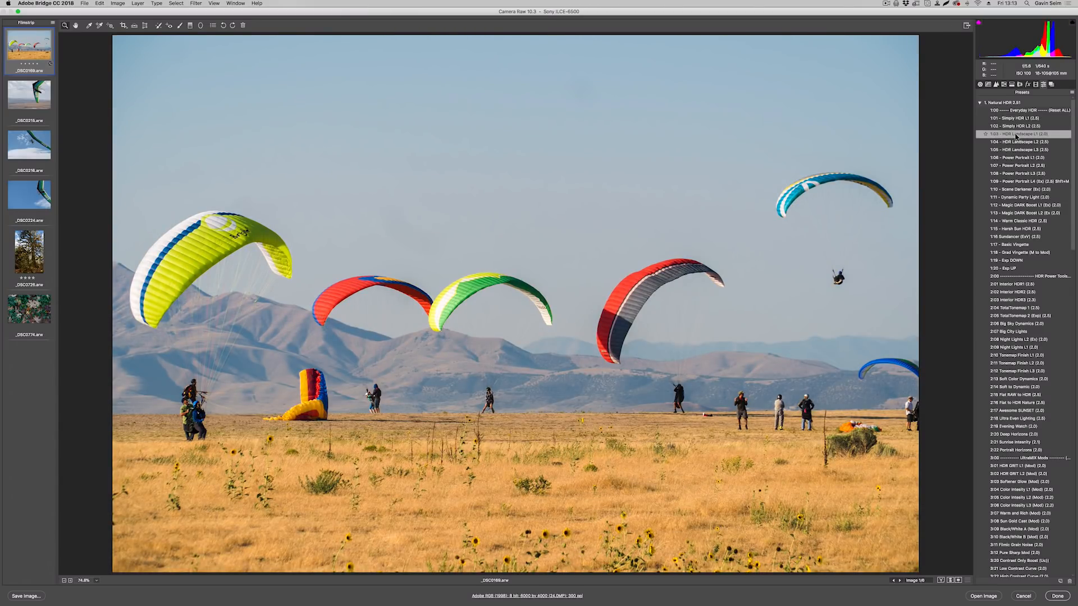
# Select the remaining filmstrip images, apply the 1:04 - HDR Landscape L2 (2.0) preset, and finish.
pyautogui.click(28, 96)
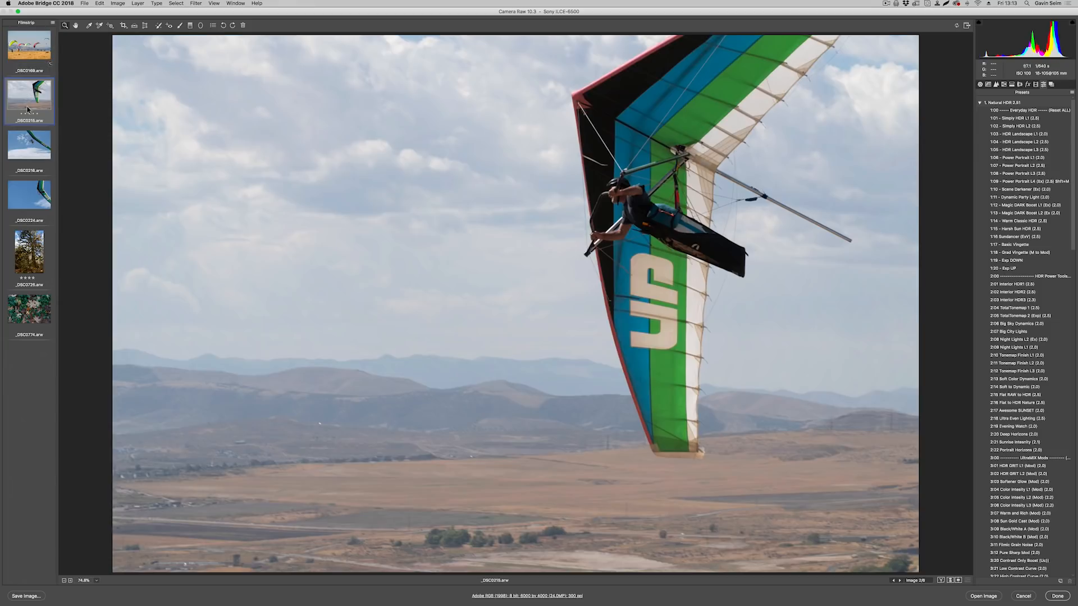
pyautogui.keyDown('shift'); pyautogui.click(24, 317); pyautogui.keyUp('shift')
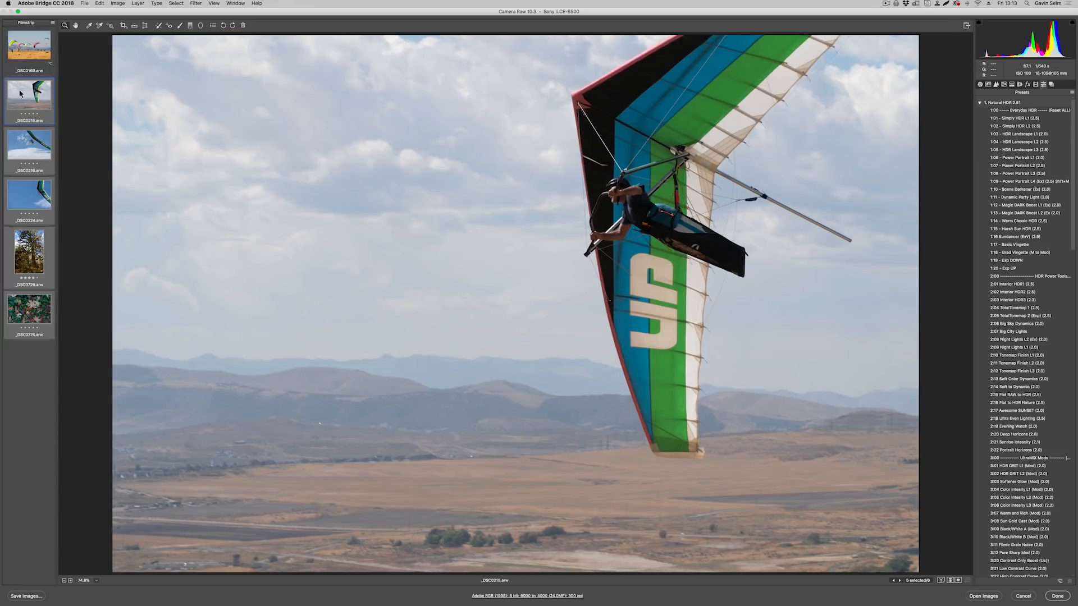
pyautogui.click(1017, 143)
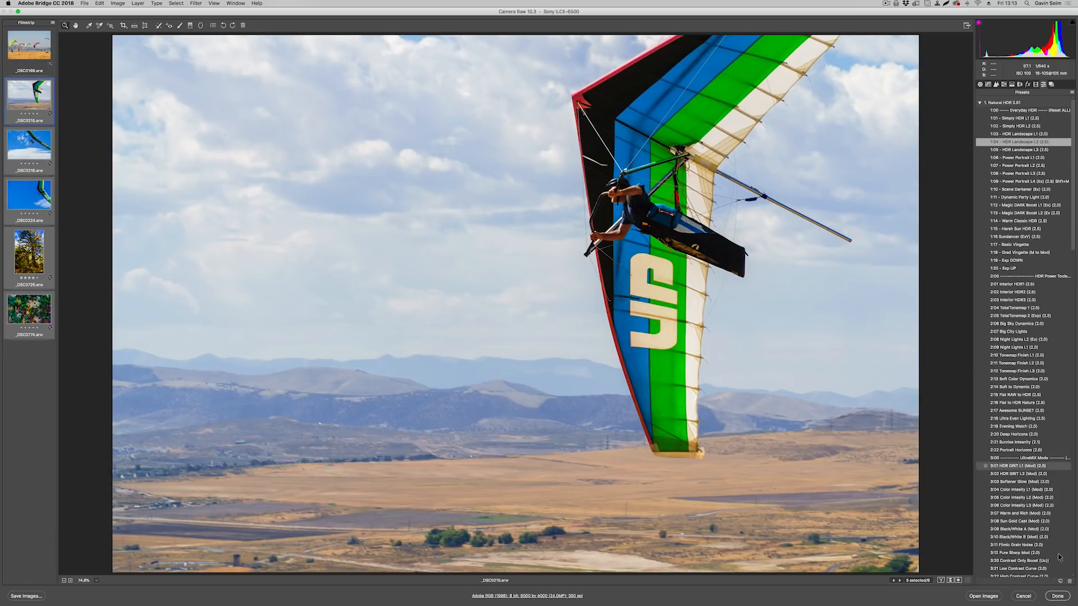
pyautogui.click(1057, 596)
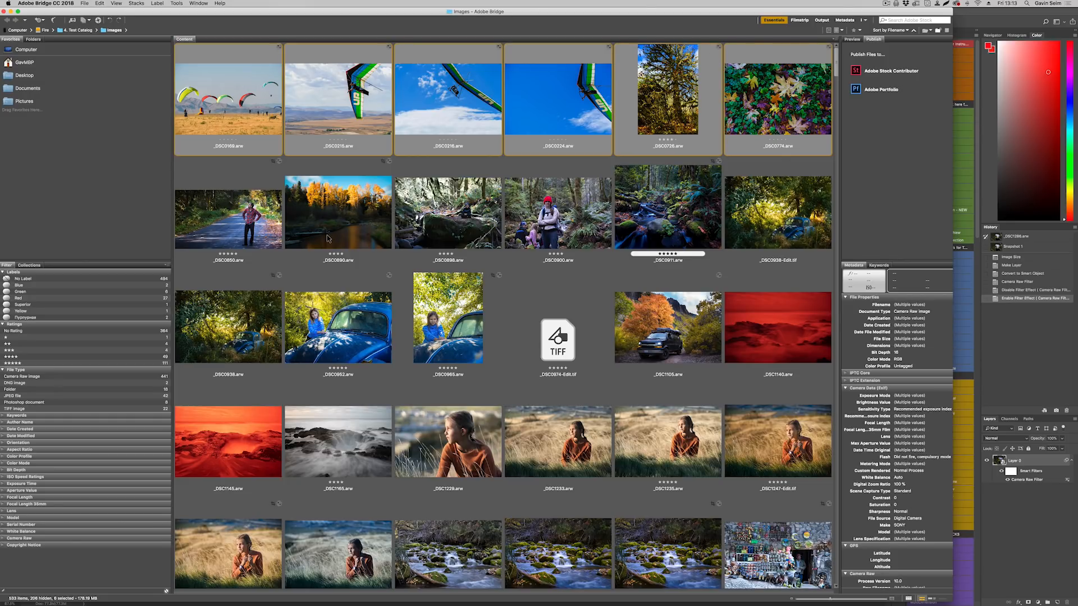
# Clear the Camera Raw develop settings from _DSC0169.
pyautogui.click(279, 49)
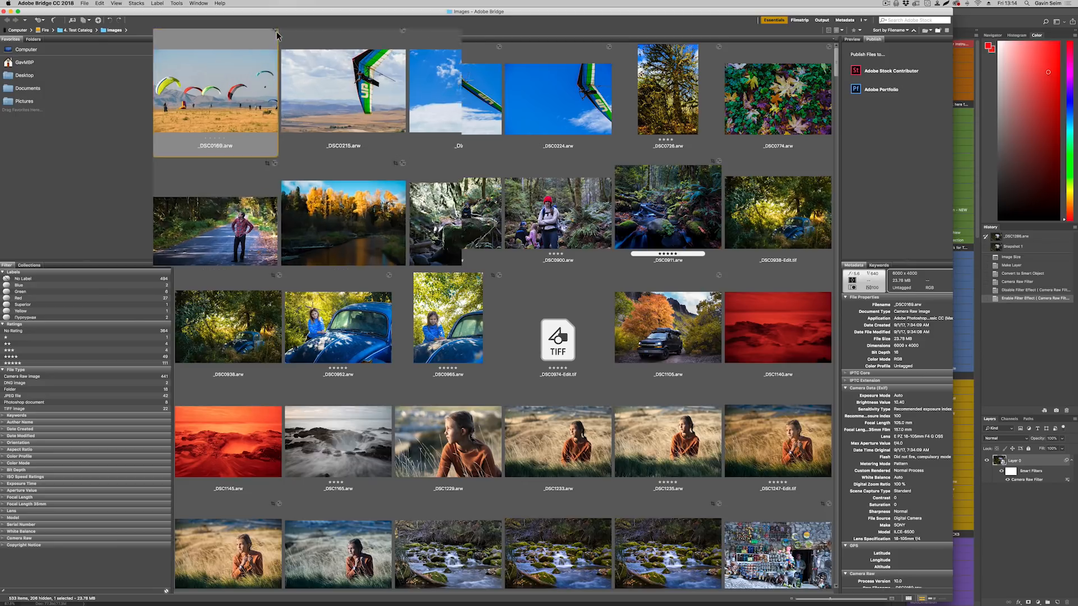
pyautogui.rightClick(250, 11)
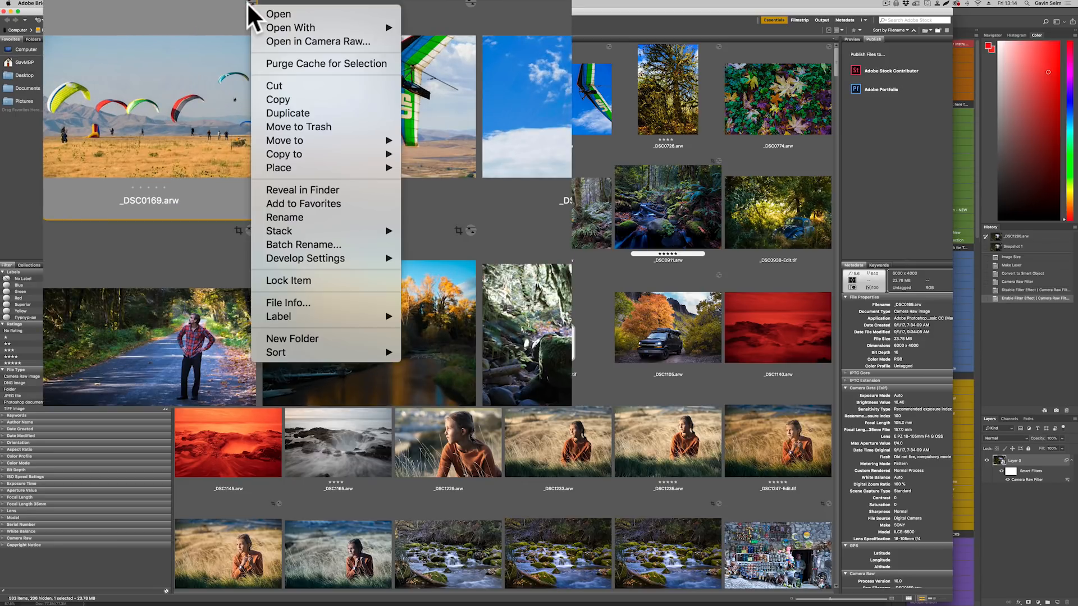
pyautogui.moveTo(328, 259)
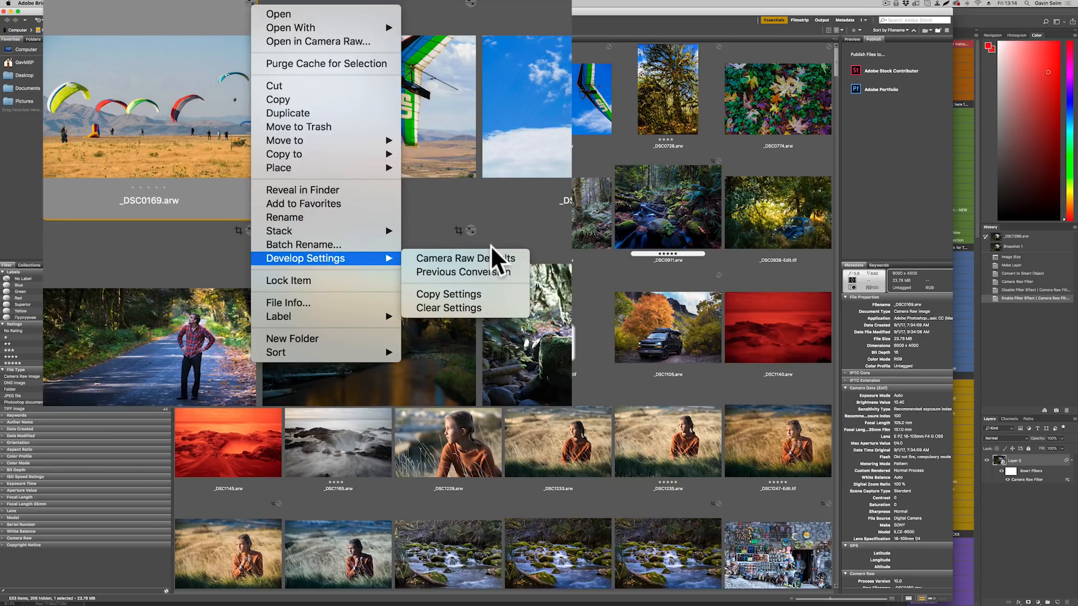
pyautogui.click(478, 302)
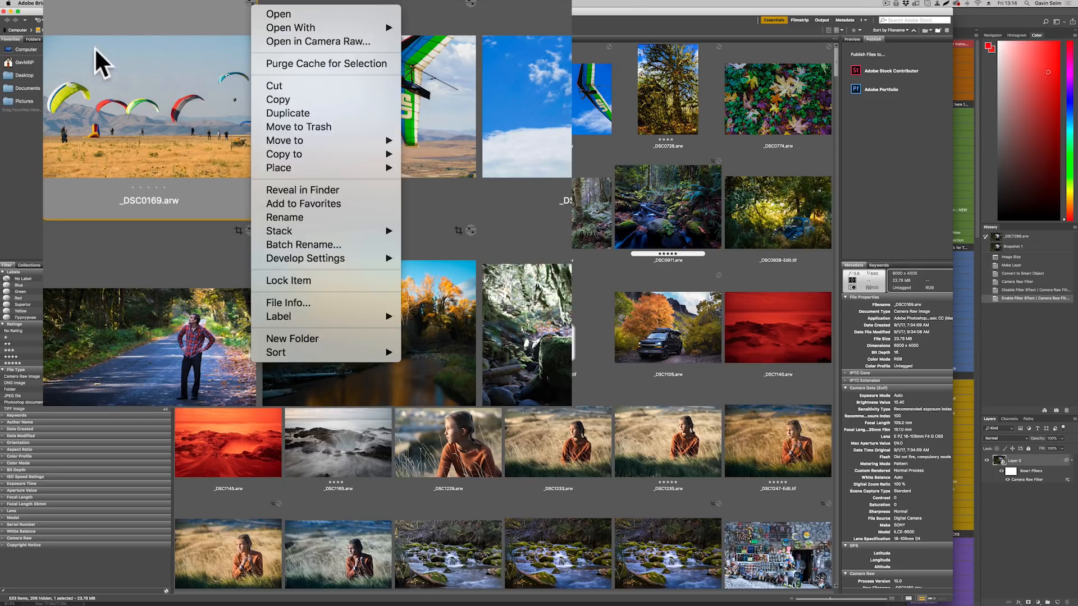